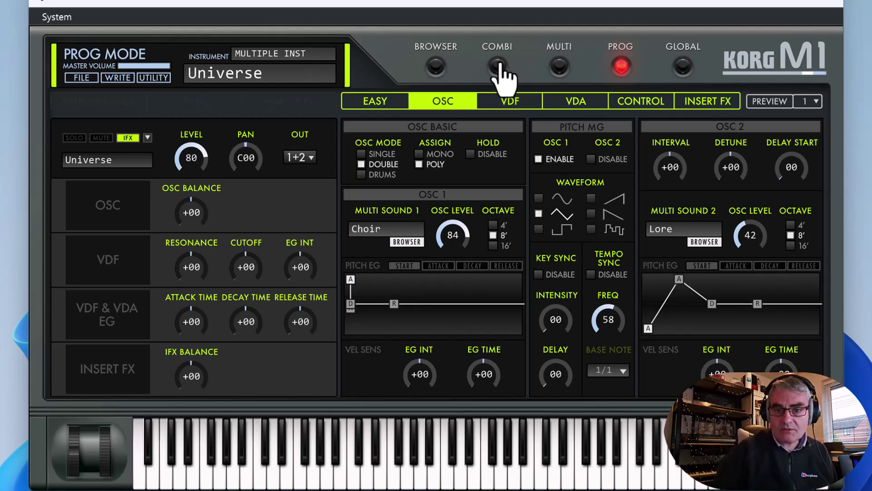
# View the eight-part layout of Combi mode and return to the Universe program in Prog mode
pyautogui.click(500, 66)
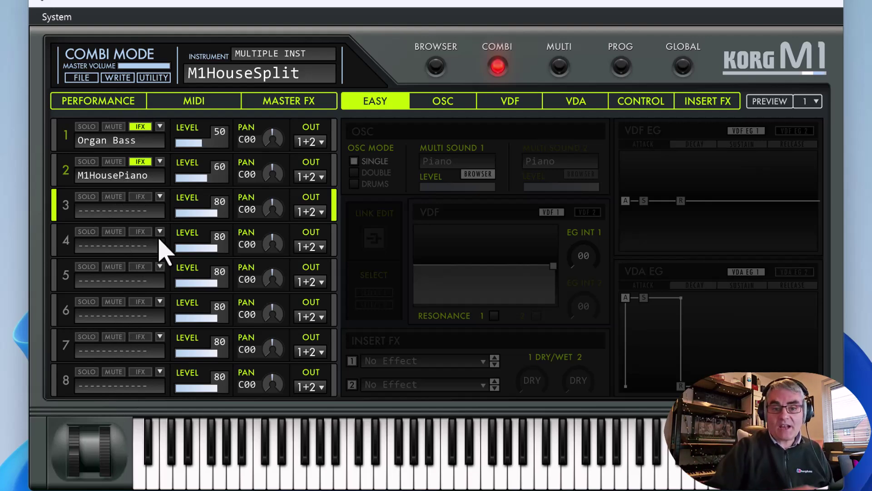
pyautogui.click(622, 68)
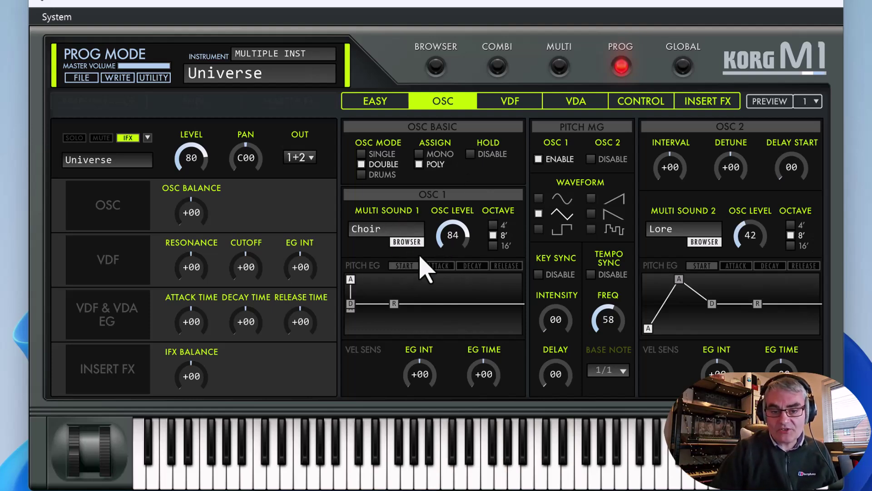
# Examine the multisounds offered for OSC 1 and OSC 2 of the Universe program without changing either choice
pyautogui.click(407, 242)
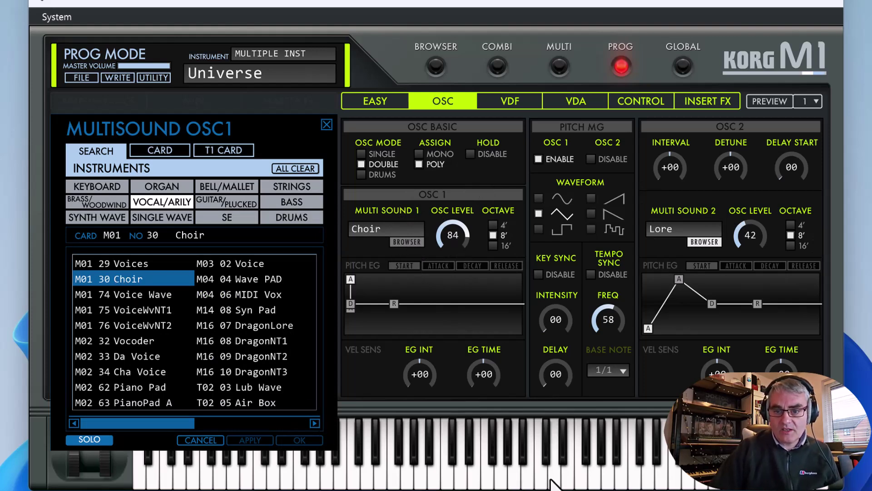
pyautogui.click(703, 242)
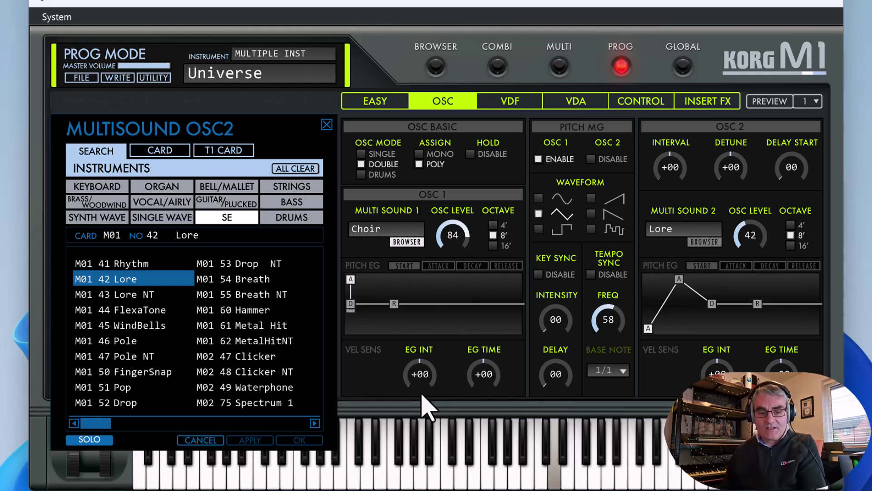
pyautogui.click(193, 440)
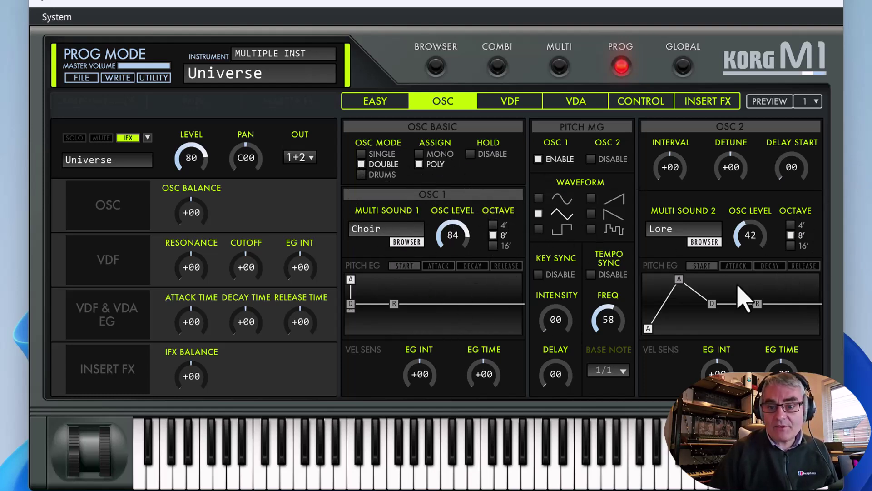
# Examine the VDF filter settings, the oscillator pitch modulation and the VDA amplifier envelopes of the Universe program
pyautogui.click(510, 102)
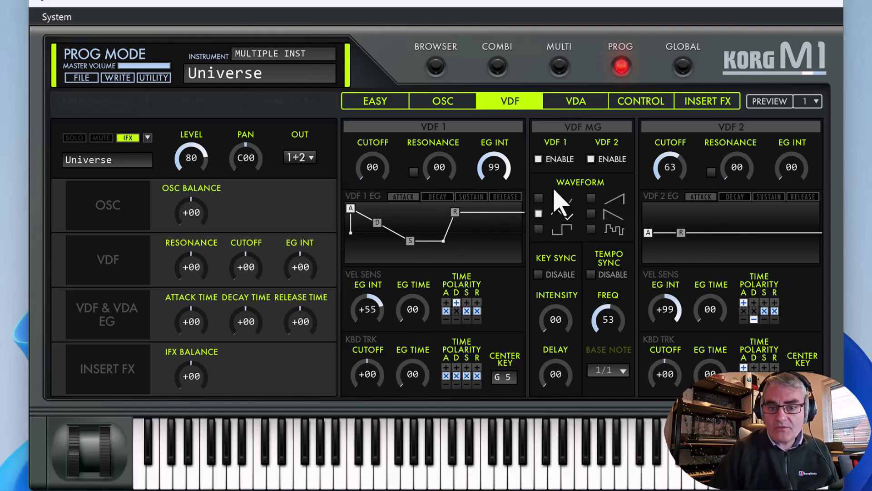
pyautogui.click(456, 108)
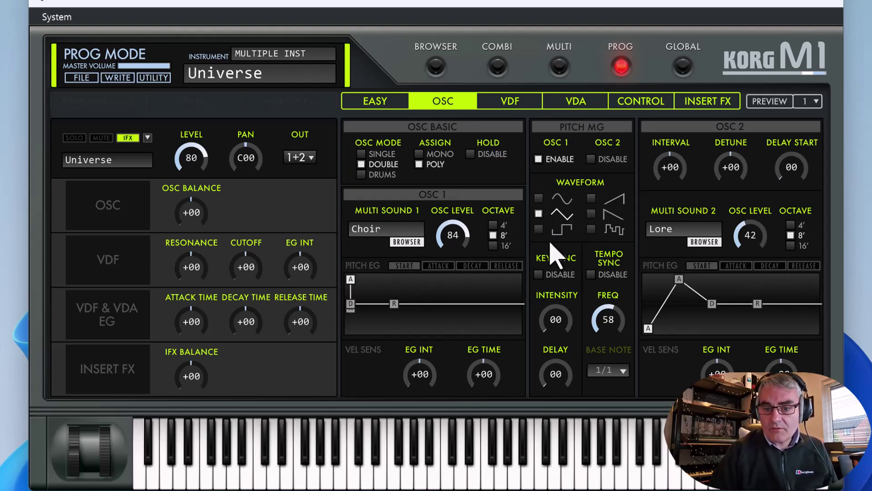
pyautogui.click(511, 108)
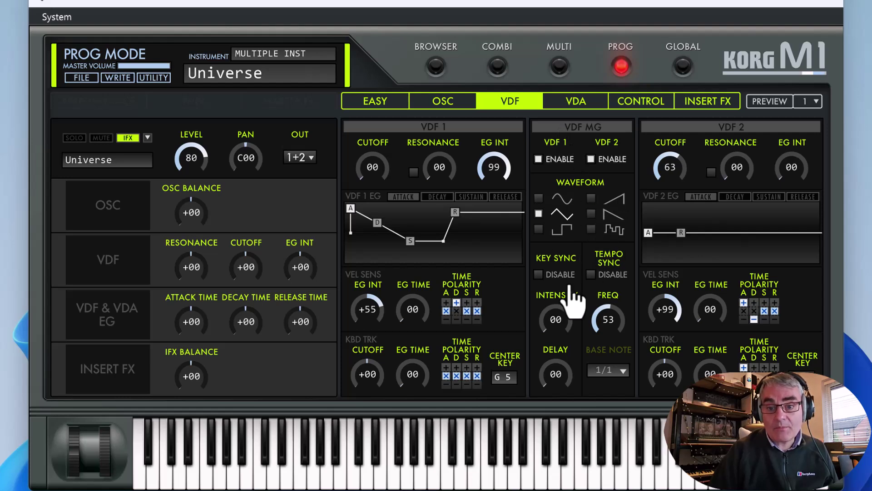
pyautogui.click(574, 109)
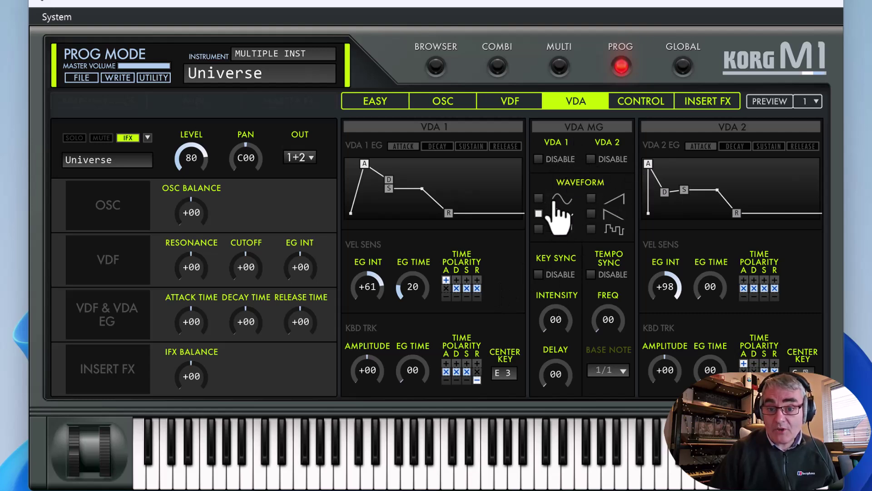
# Bypass the Universe program's insert effects FX 1 and FX 2 to hear the dry sound, and re-enable both
pyautogui.click(700, 105)
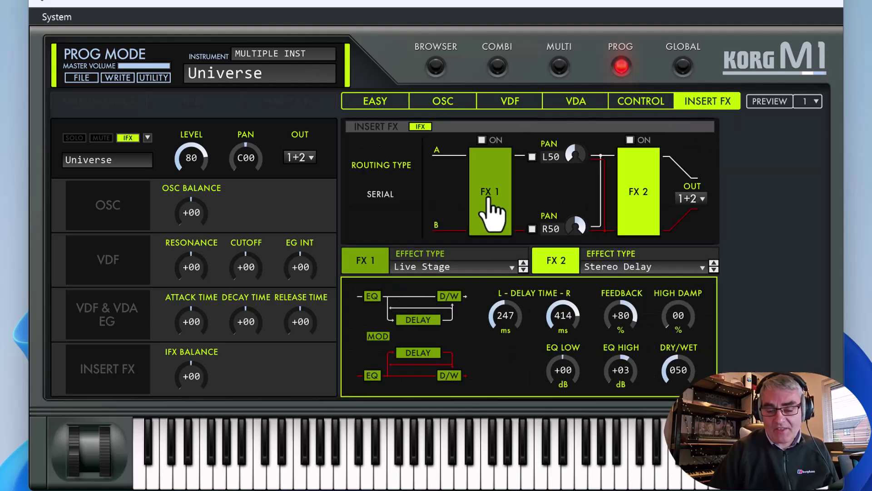
pyautogui.click(491, 214)
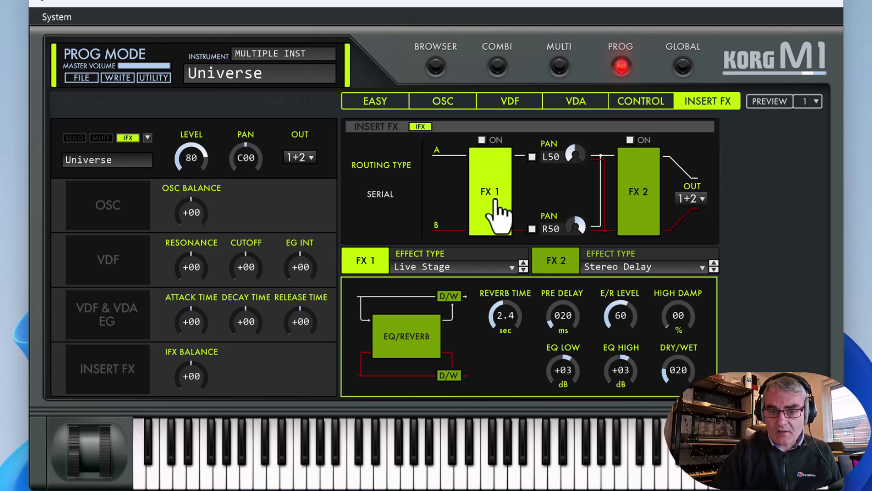
pyautogui.click(481, 140)
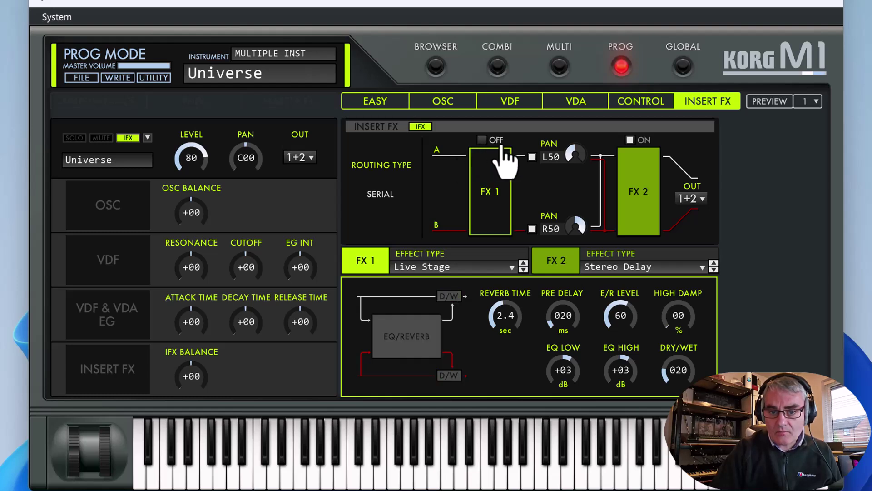
pyautogui.click(630, 140)
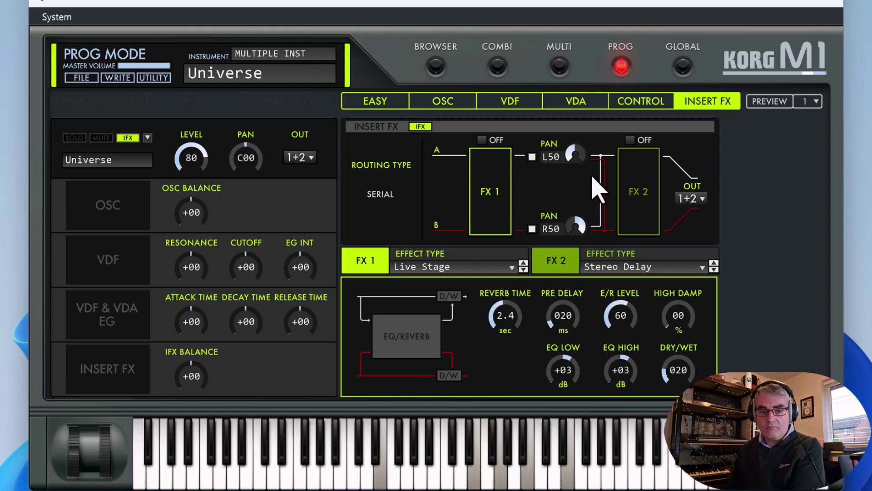
pyautogui.click(482, 140)
pyautogui.click(631, 141)
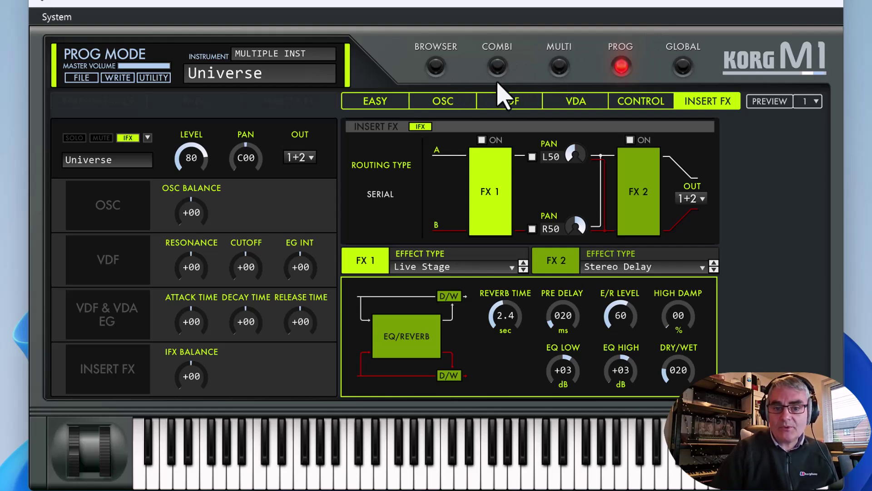
# Load the Guitar 1 program from the Guitar/Plucked category and view its oscillator settings
pyautogui.click(437, 67)
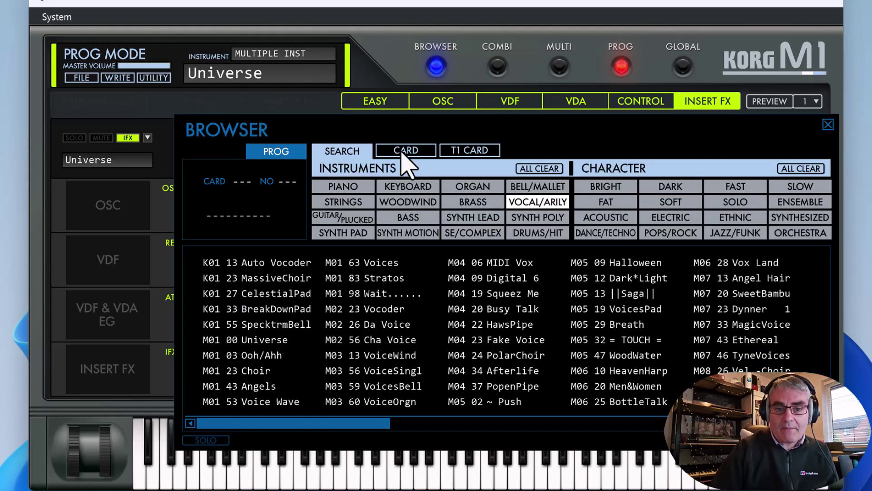
pyautogui.click(359, 217)
pyautogui.click(279, 298)
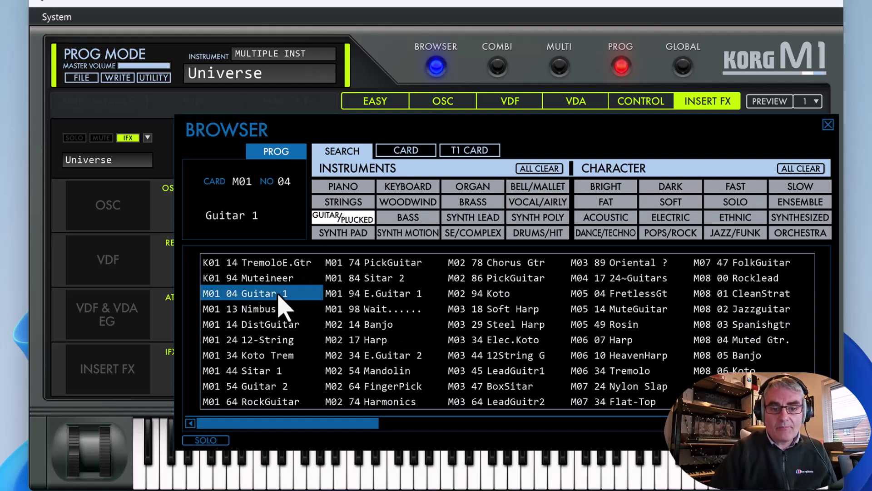
pyautogui.doubleClick(278, 302)
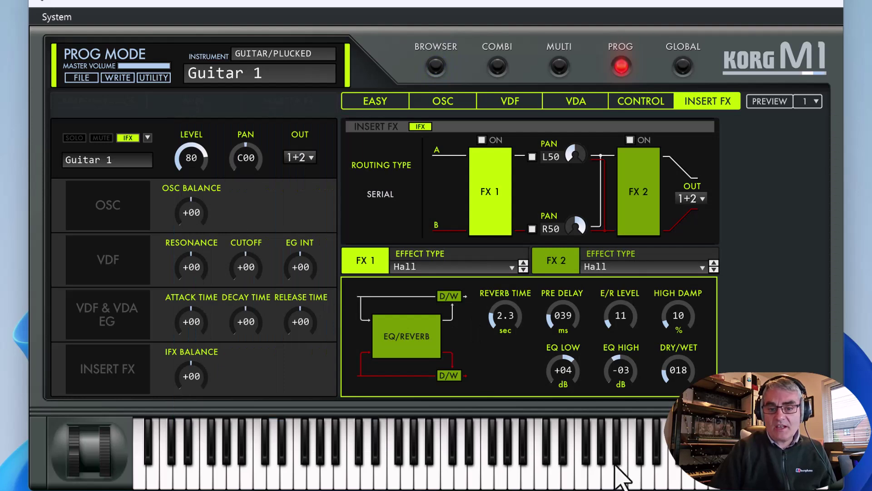
pyautogui.click(433, 109)
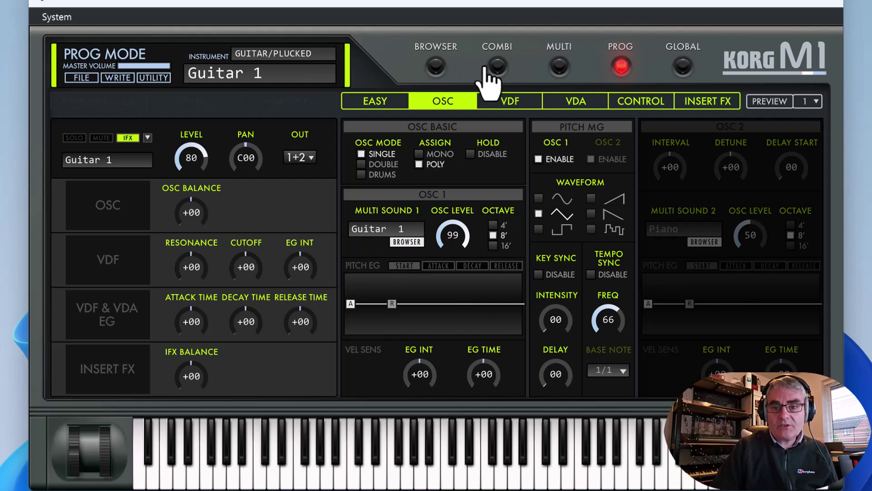
# Load the Analogpad1 program from the Synth Pad category and show its parameters in the Easy view
pyautogui.click(436, 68)
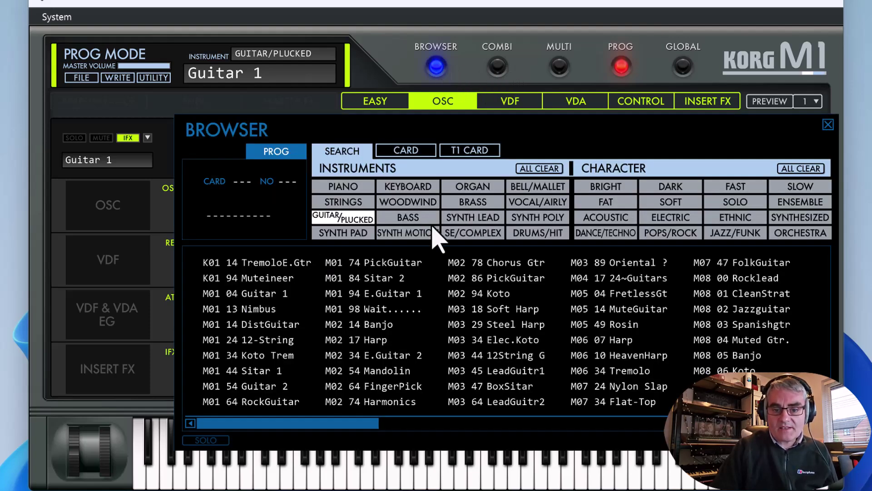
pyautogui.click(335, 232)
pyautogui.doubleClick(518, 387)
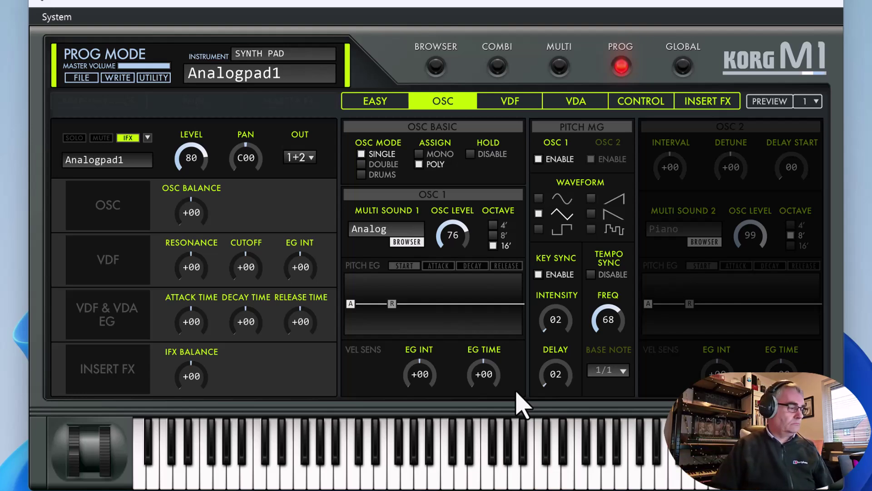
pyautogui.click(380, 102)
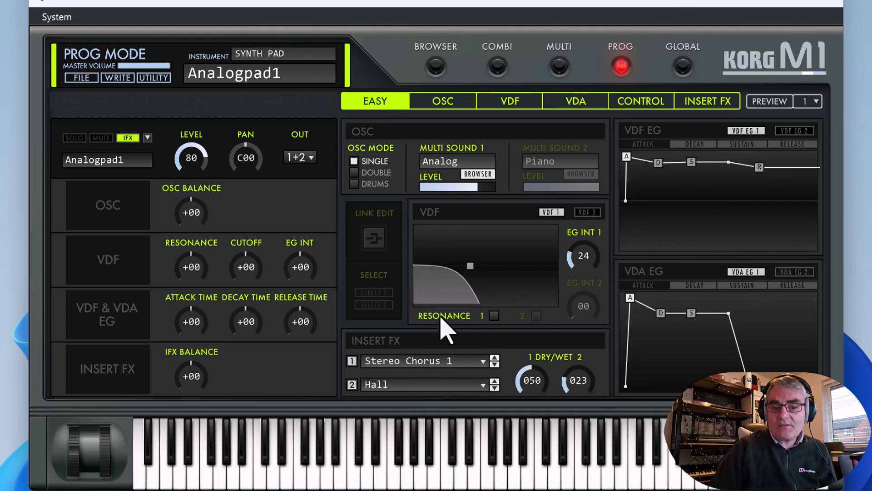
pyautogui.moveTo(634, 144)
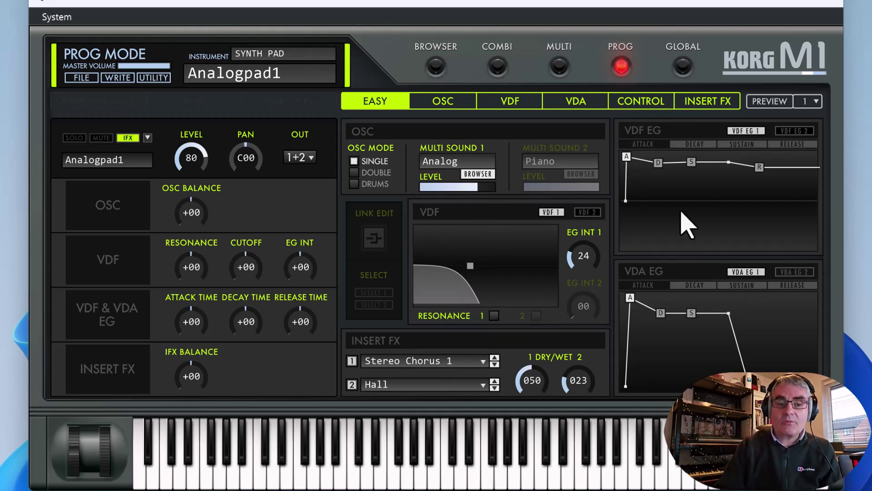
# Look through the program lists of M1 memory cards 1, 11, 19, 20 and 21
pyautogui.click(436, 67)
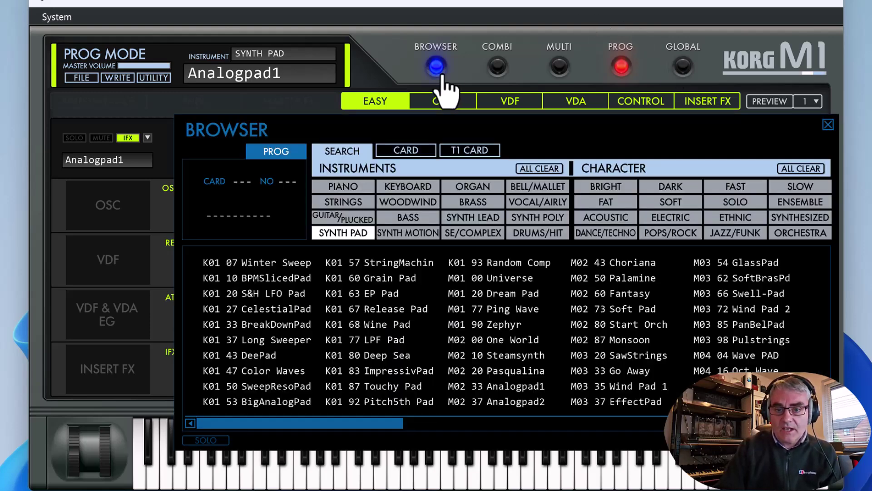
pyautogui.click(408, 153)
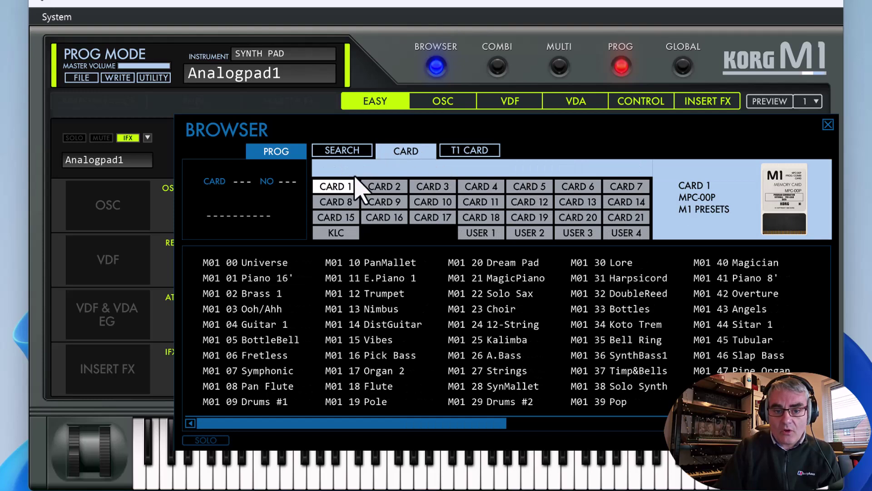
pyautogui.click(475, 206)
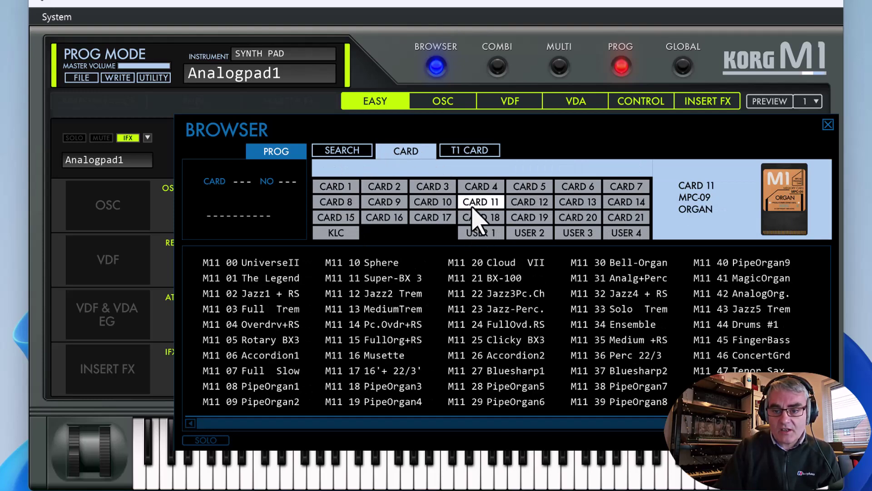
pyautogui.click(523, 216)
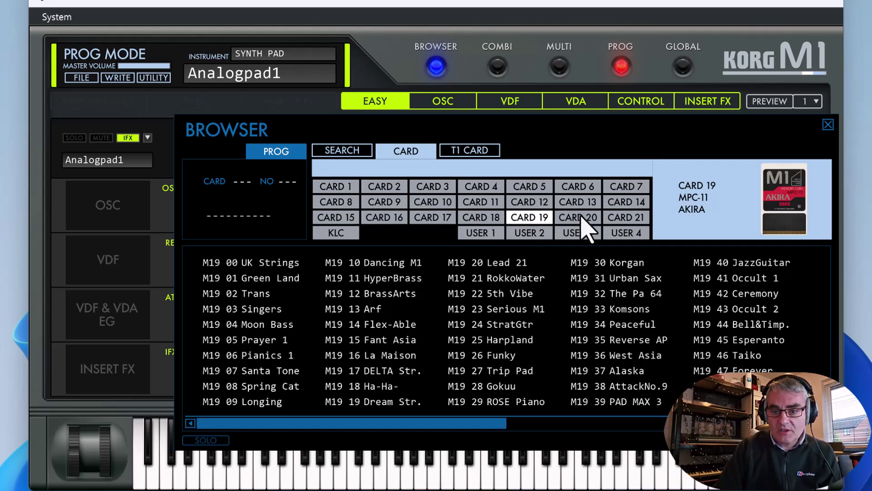
pyautogui.click(581, 217)
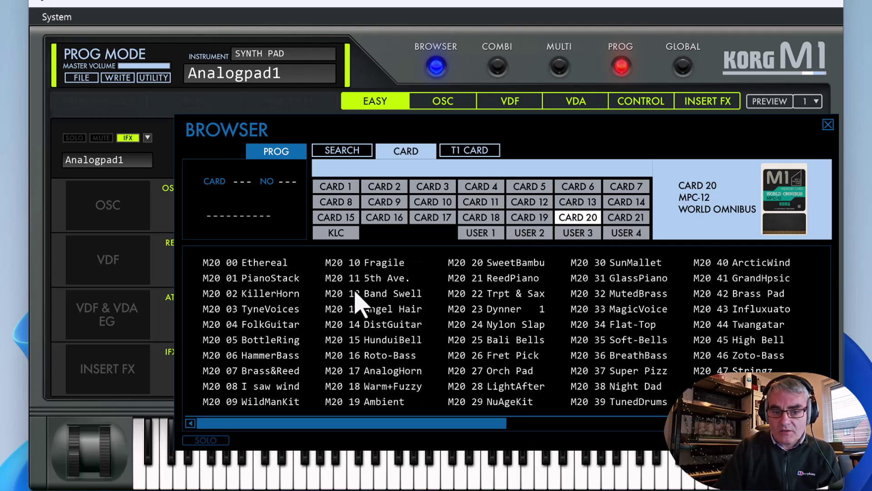
pyautogui.click(618, 219)
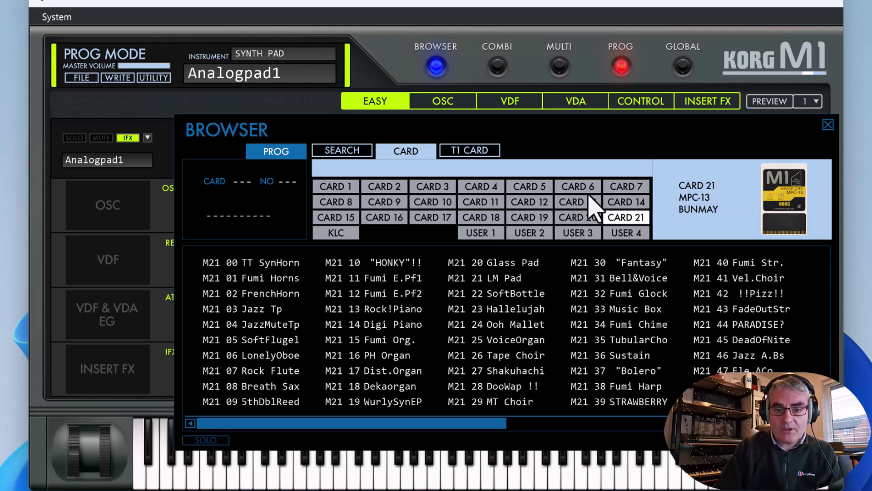
# Look through the program lists of T1 cards 1, 2, 3, 4, 7 and 8
pyautogui.click(468, 154)
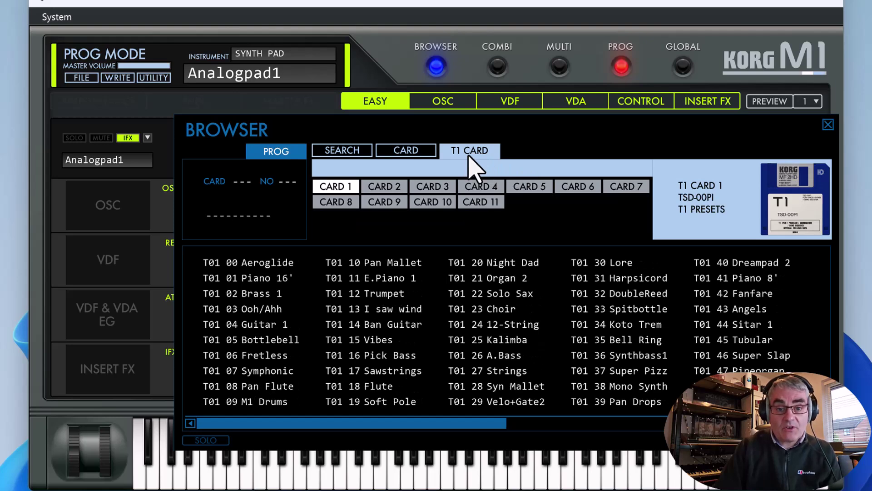
pyautogui.click(383, 189)
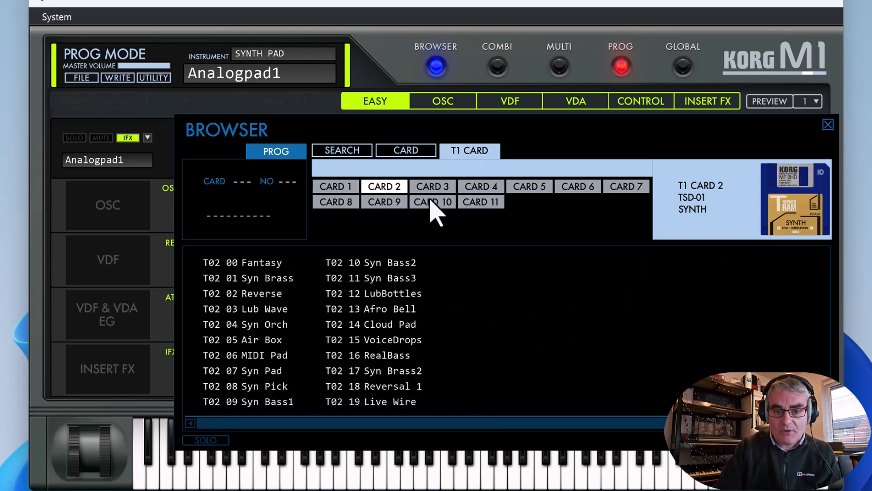
pyautogui.click(437, 188)
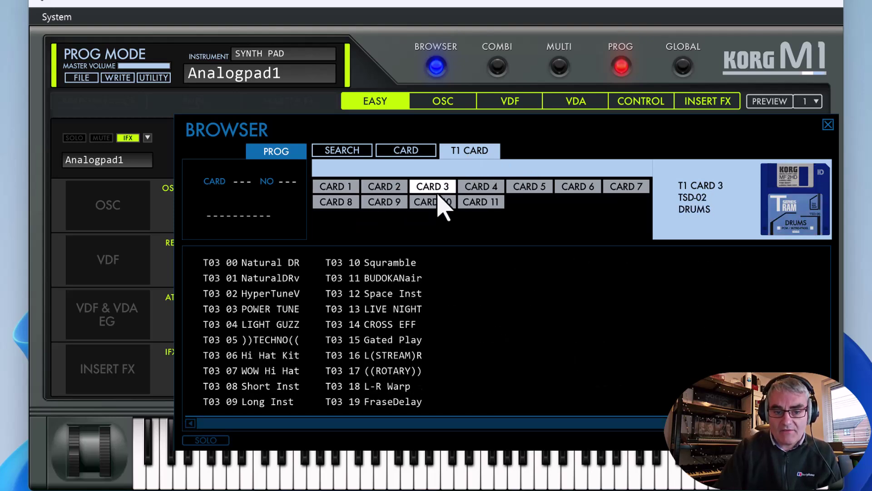
pyautogui.click(499, 189)
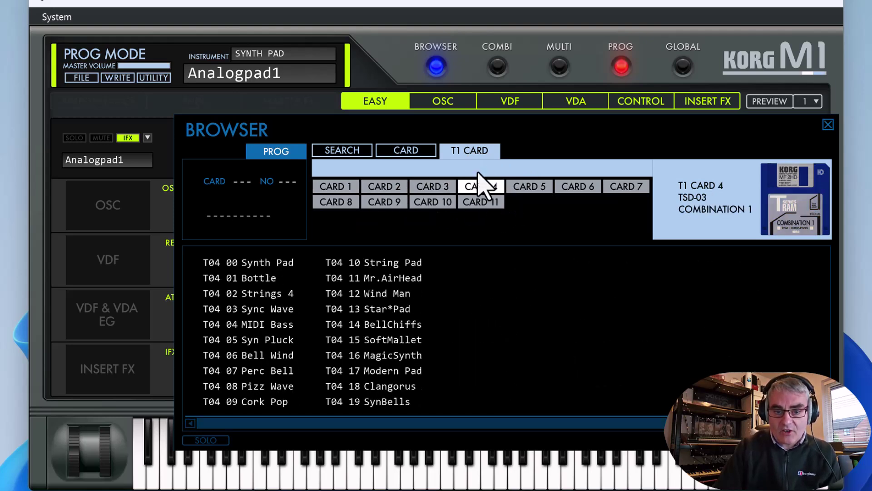
pyautogui.click(620, 193)
pyautogui.click(344, 207)
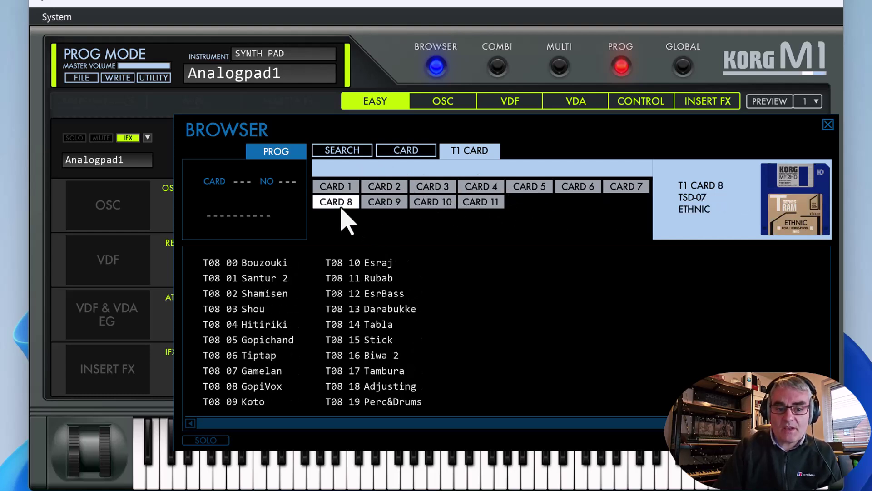
# Filter the programs by the Synth Lead category and select HeavyUniLead to audition it
pyautogui.click(345, 151)
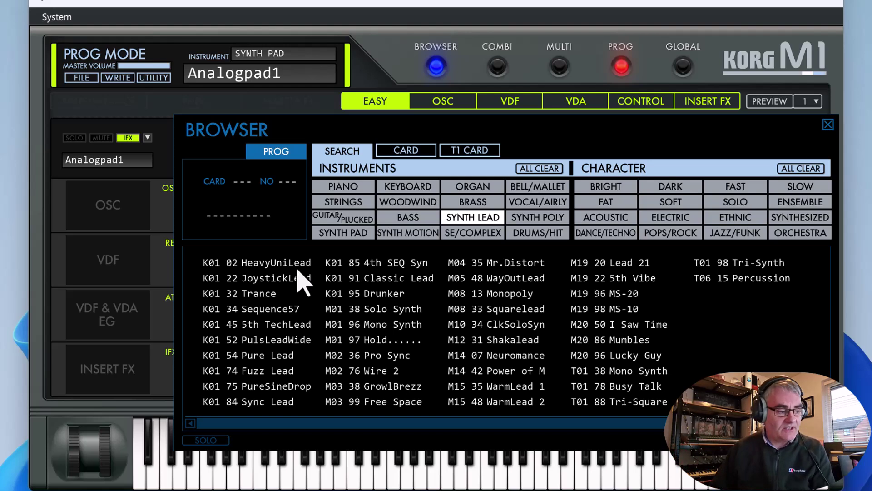
pyautogui.click(269, 262)
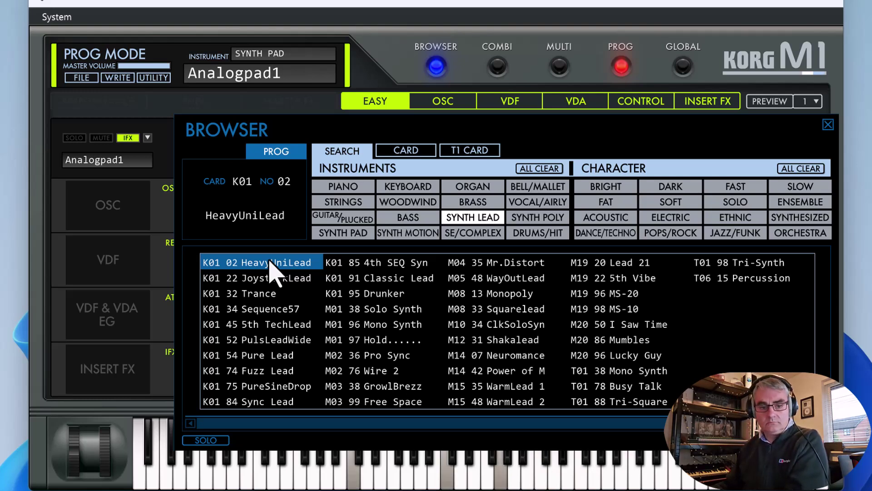
# Load the Pure Lead program from the Synth Lead list
pyautogui.doubleClick(265, 356)
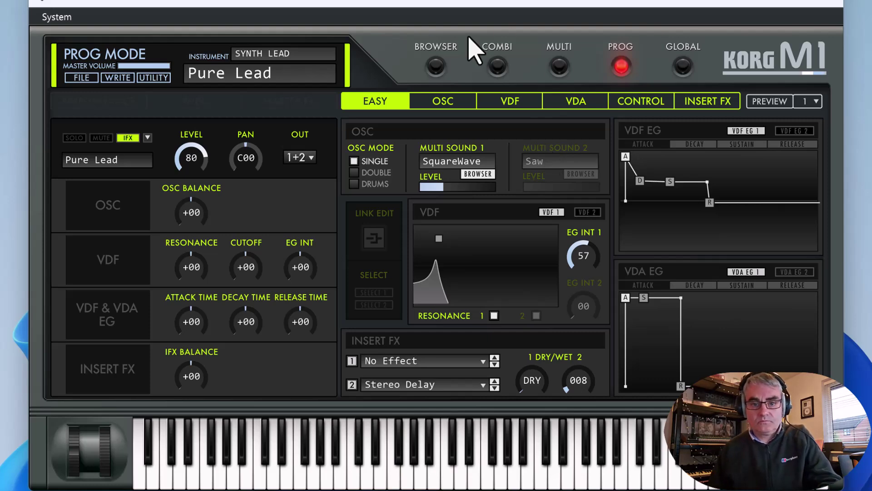
# Filter the programs by the Keyboard category and audition 70s Stage EP, Wurly Piano, E.Piano 1 and the M03 E.Piano
pyautogui.click(436, 66)
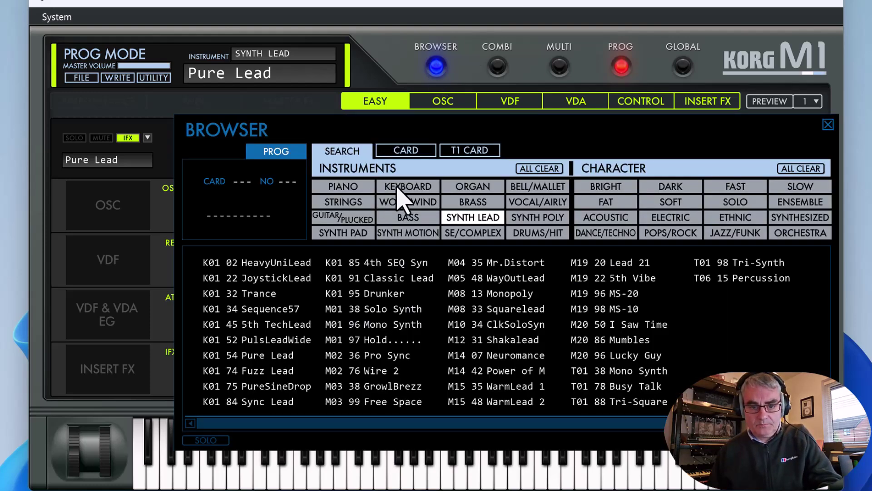
pyautogui.click(397, 187)
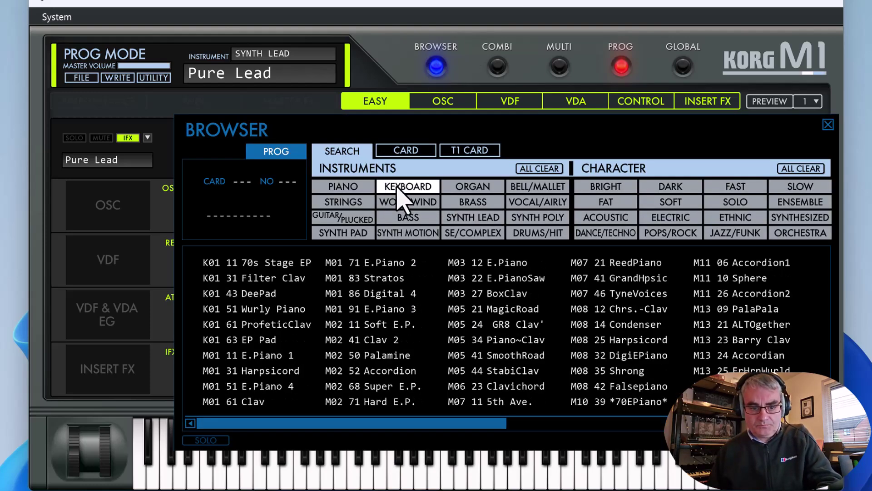
pyautogui.click(277, 267)
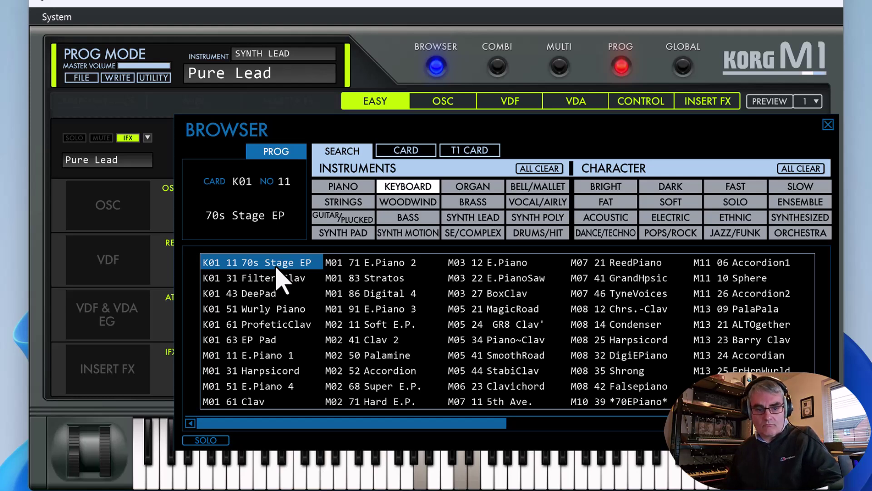
pyautogui.click(273, 309)
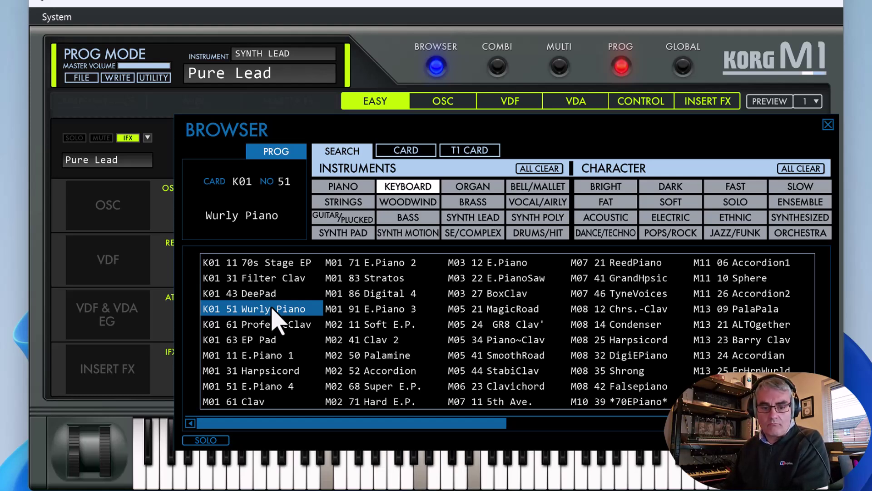
pyautogui.click(271, 356)
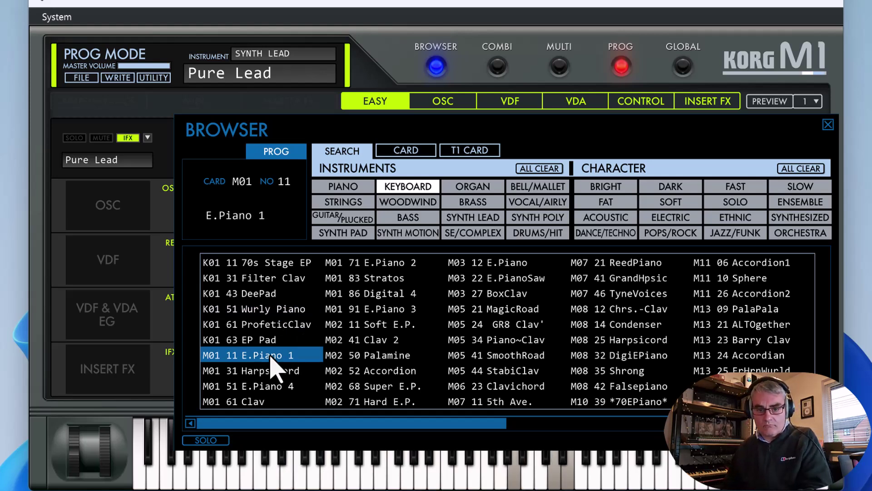
pyautogui.click(488, 267)
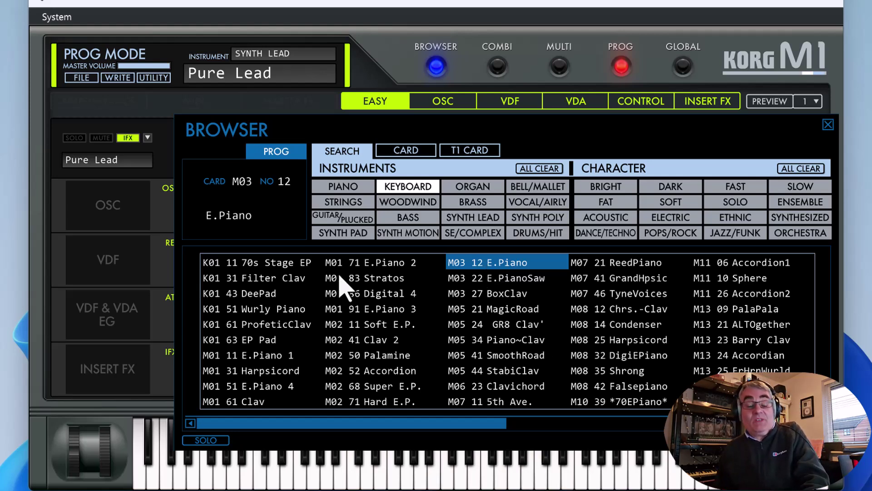
# View the Organ list, and audition BottleBell, Digital 2 and VoicesBell from the Bell/Mallet category
pyautogui.click(466, 191)
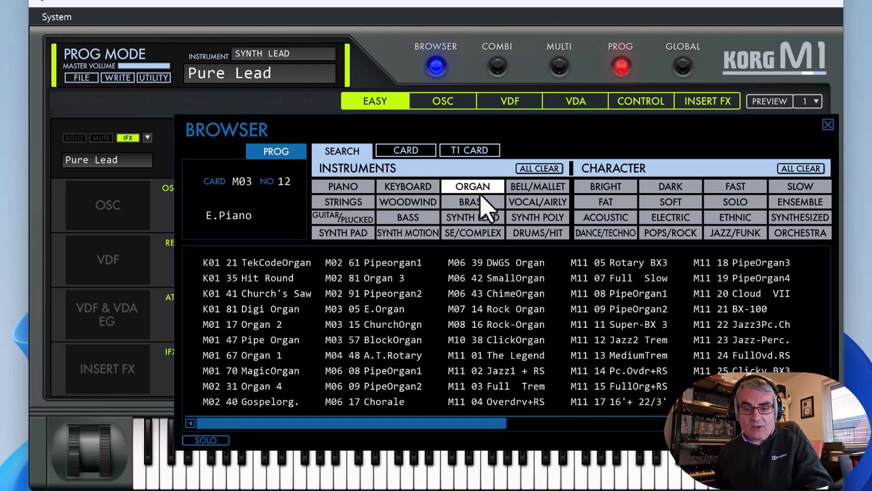
pyautogui.click(526, 193)
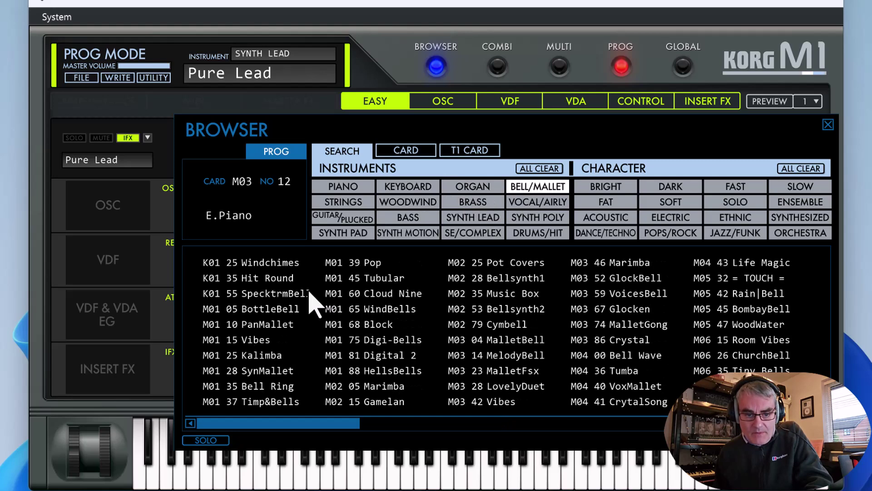
pyautogui.click(291, 312)
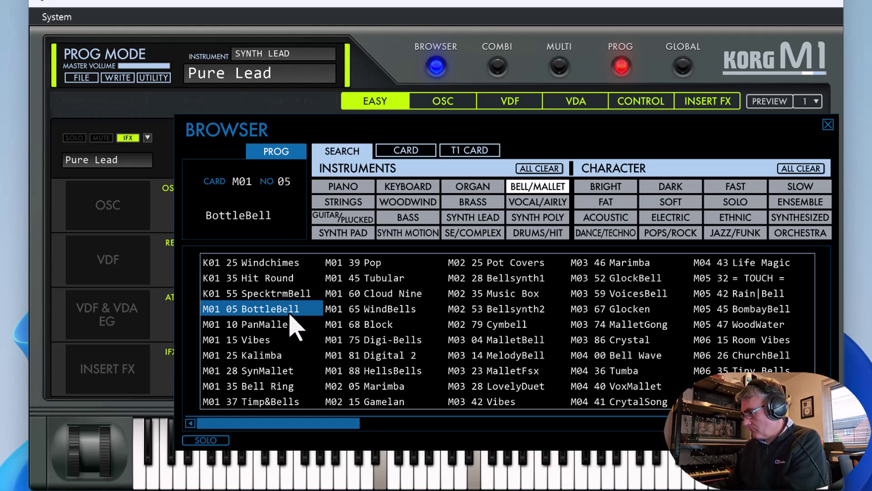
pyautogui.click(390, 356)
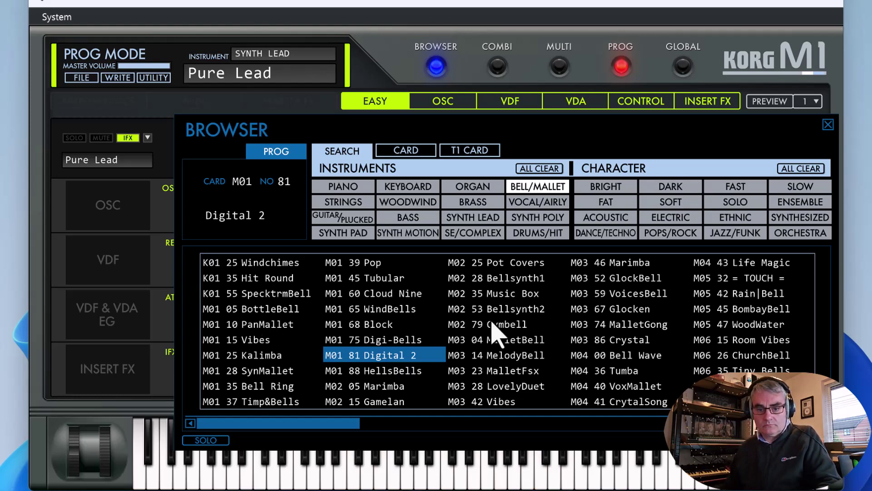
pyautogui.click(602, 295)
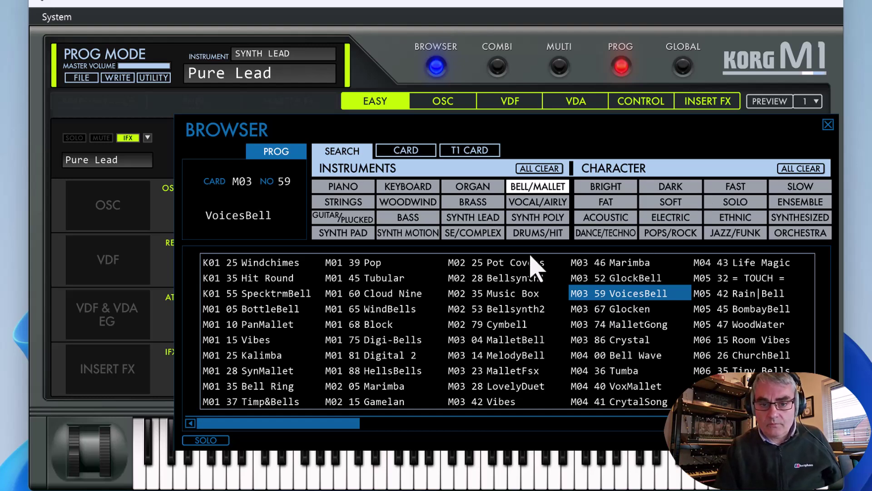
# Filter the programs by the Strings category and audition StringnAlong, StringMachin, the T01 Cloud Nine and Cloud Pad
pyautogui.click(347, 202)
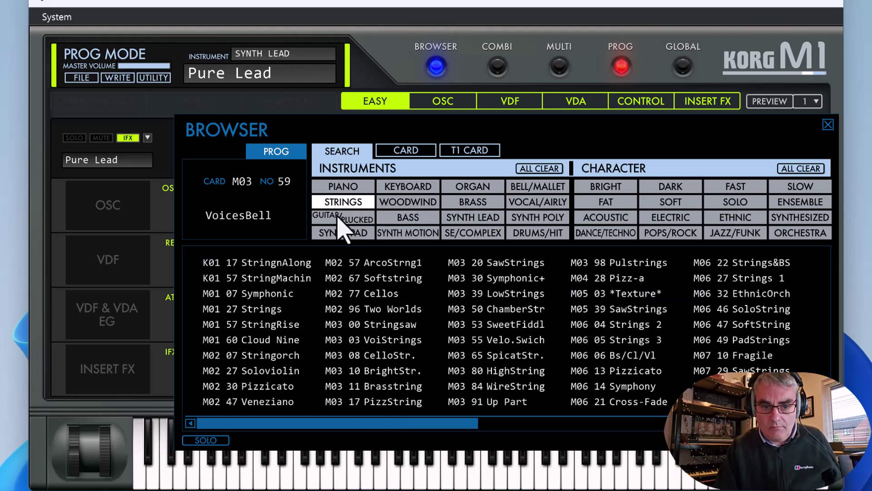
pyautogui.click(293, 265)
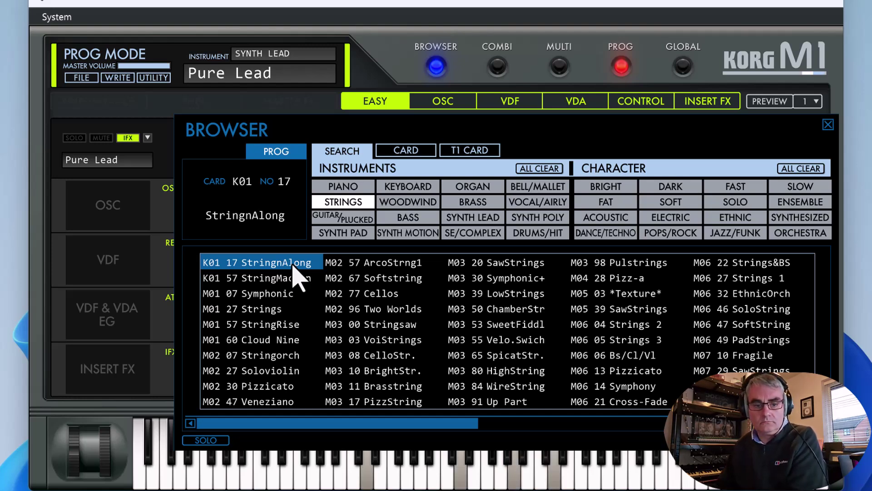
pyautogui.click(292, 278)
pyautogui.hscroll(5, 428, 302)
pyautogui.click(749, 310)
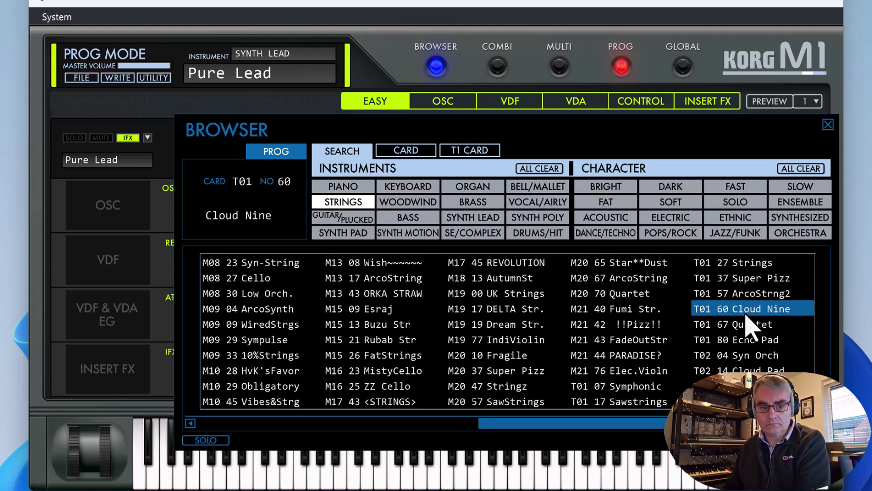
pyautogui.click(756, 368)
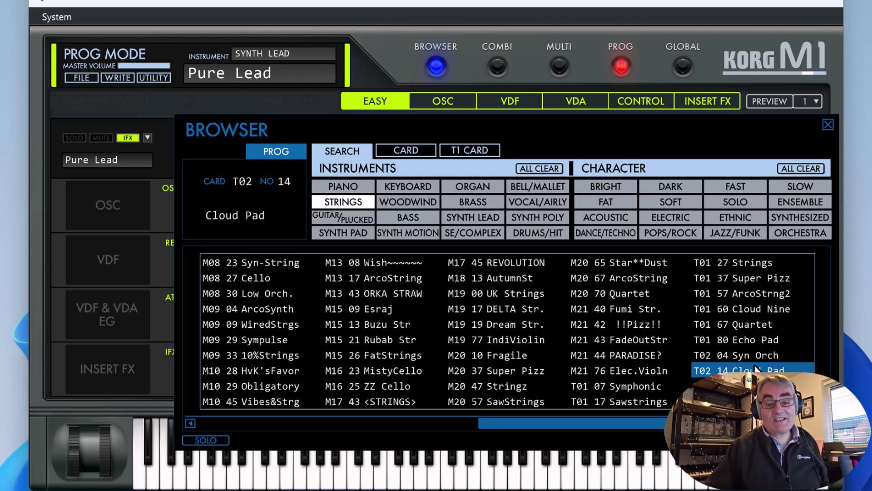
# Filter the programs by the Brass category and audition BrassOfPower and AnalogHorn
pyautogui.click(470, 190)
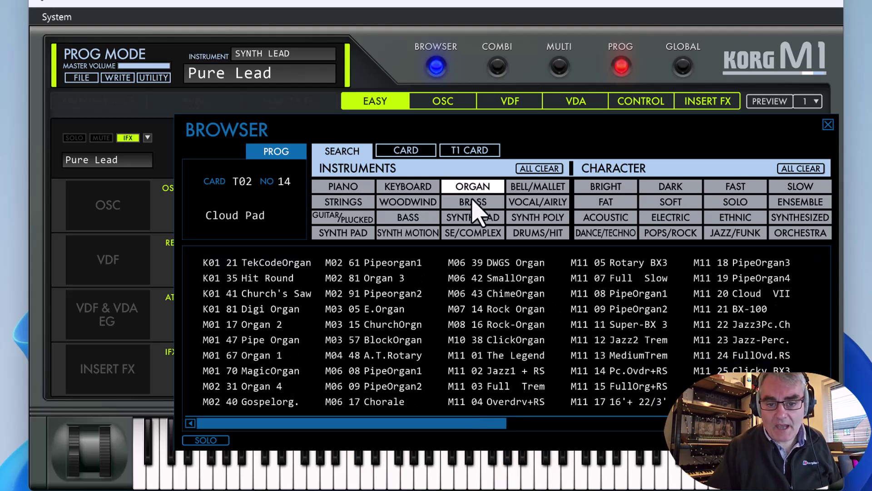
pyautogui.click(473, 203)
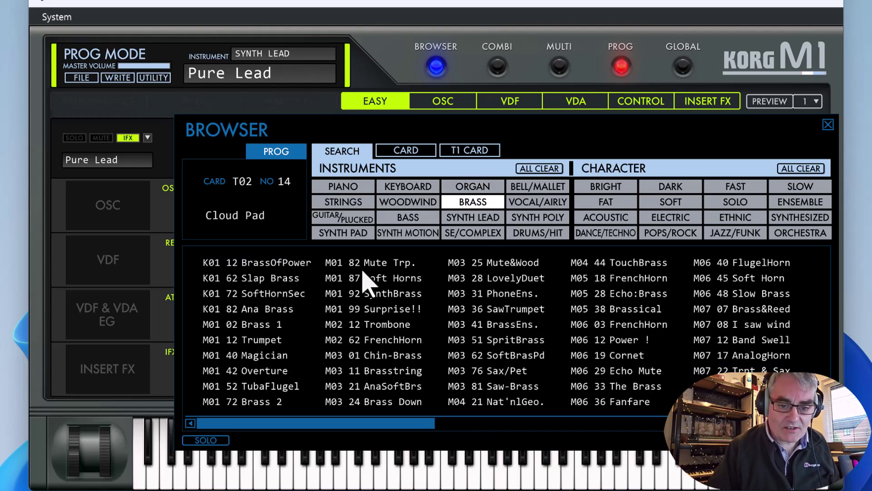
pyautogui.click(295, 263)
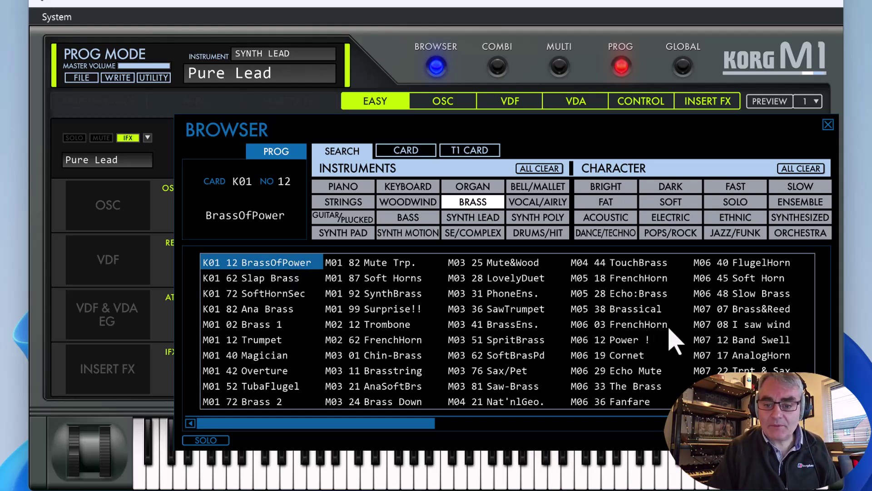
pyautogui.click(749, 355)
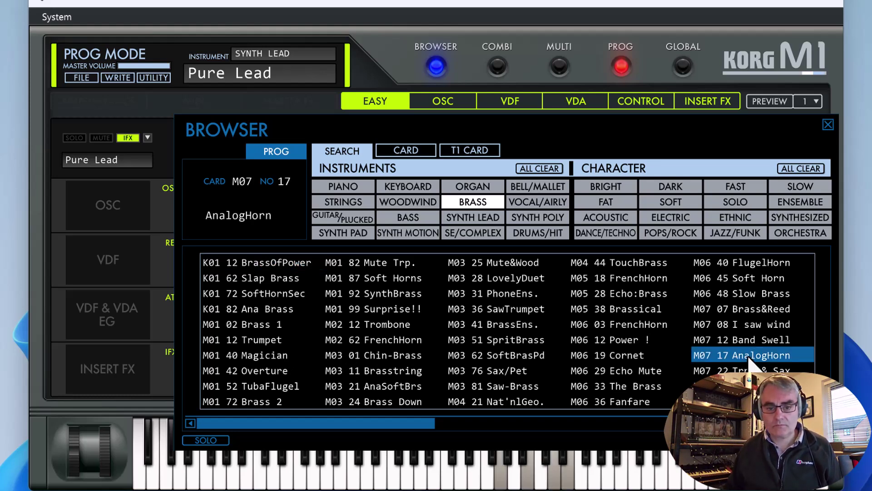
# Filter the programs by the Vocal/Airly category and audition Choir and WoodWater
pyautogui.click(538, 202)
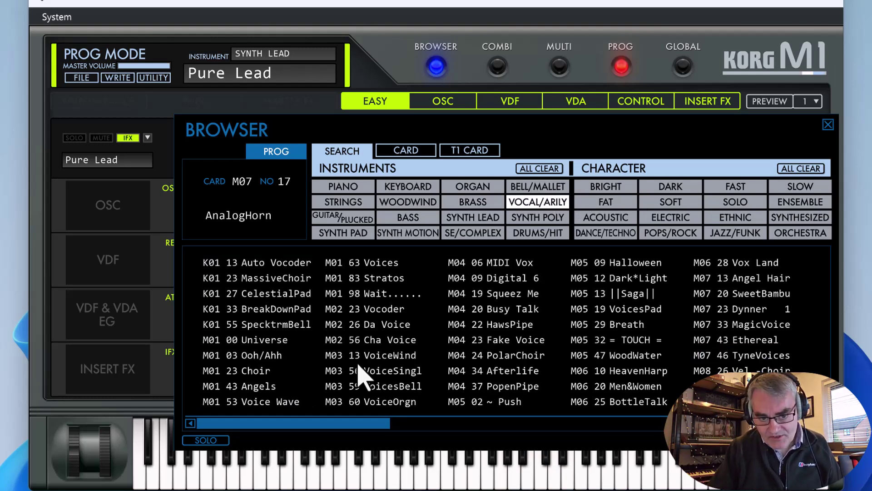
pyautogui.click(289, 371)
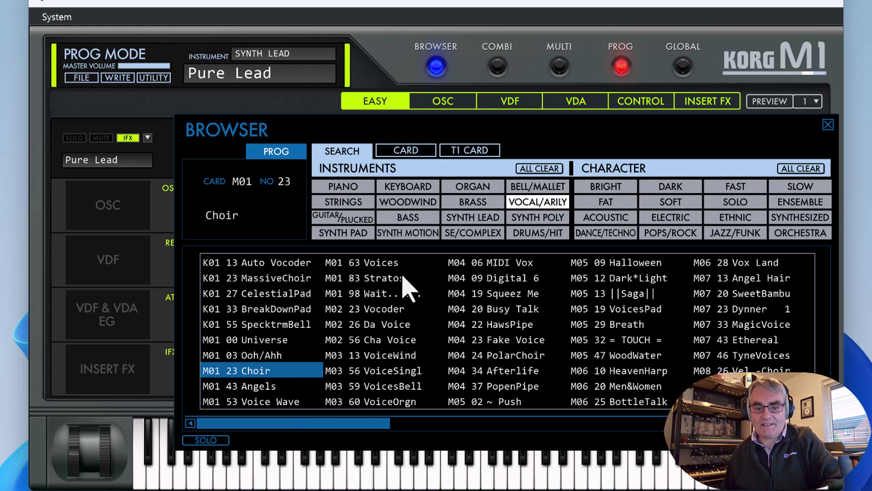
pyautogui.click(606, 355)
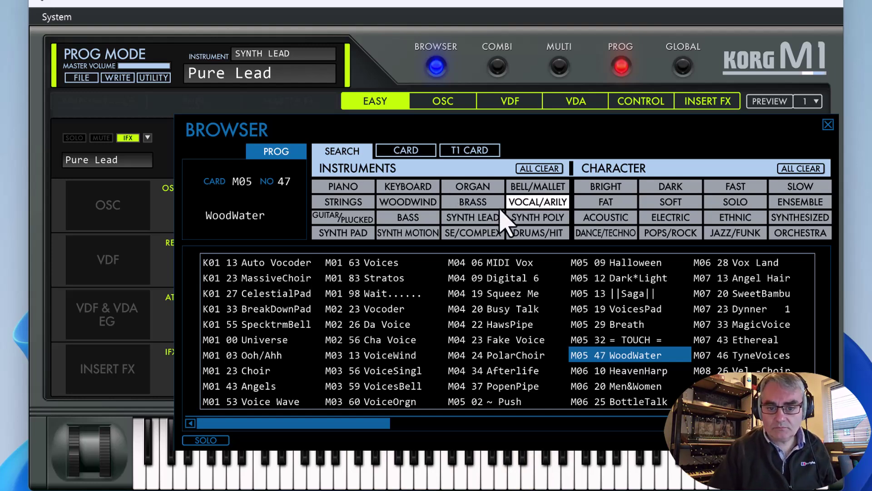
# Audition the 12-String, CleanStrat and TremoloE.Gtr programs from the Guitar/Plucked category
pyautogui.scroll(-3, 354, 298)
pyautogui.click(265, 313)
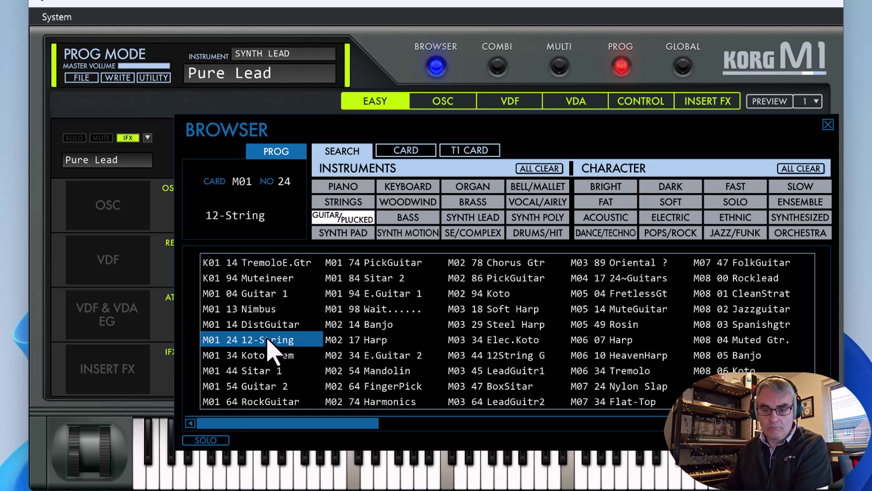
pyautogui.click(755, 295)
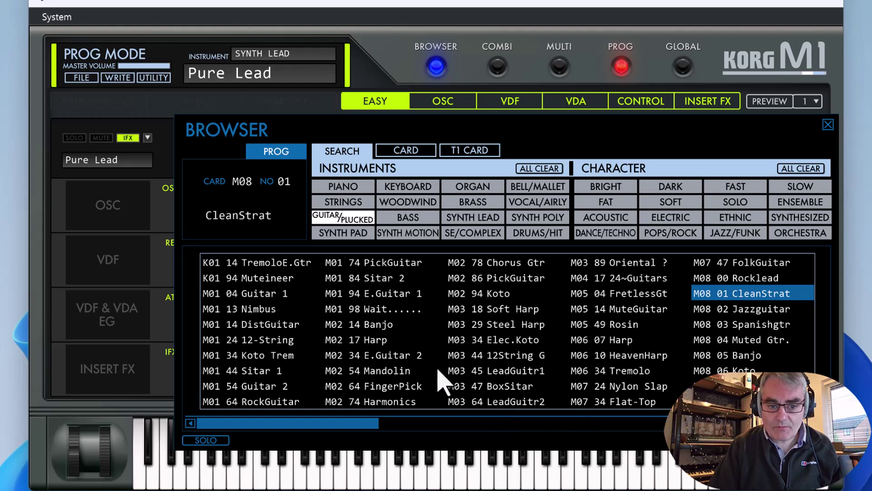
pyautogui.click(282, 269)
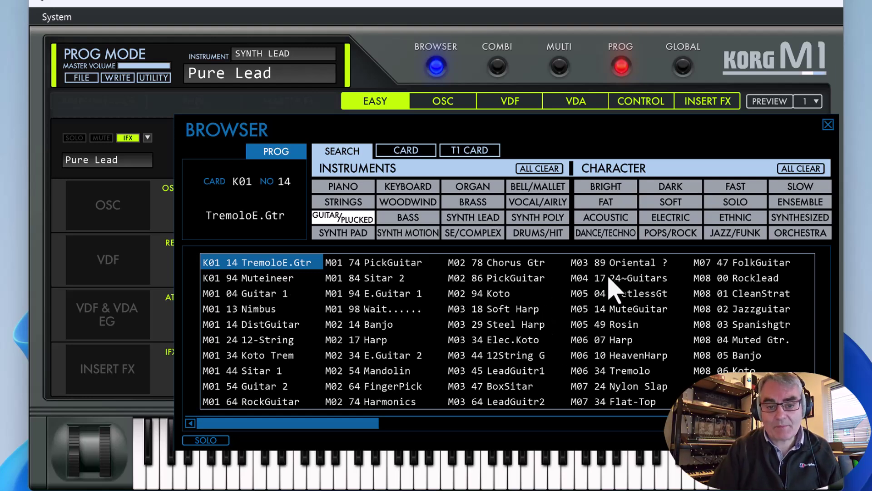
# View the Bass list, and audition Digital 5 and Syn ZIMBA from the Synth Poly category
pyautogui.click(420, 220)
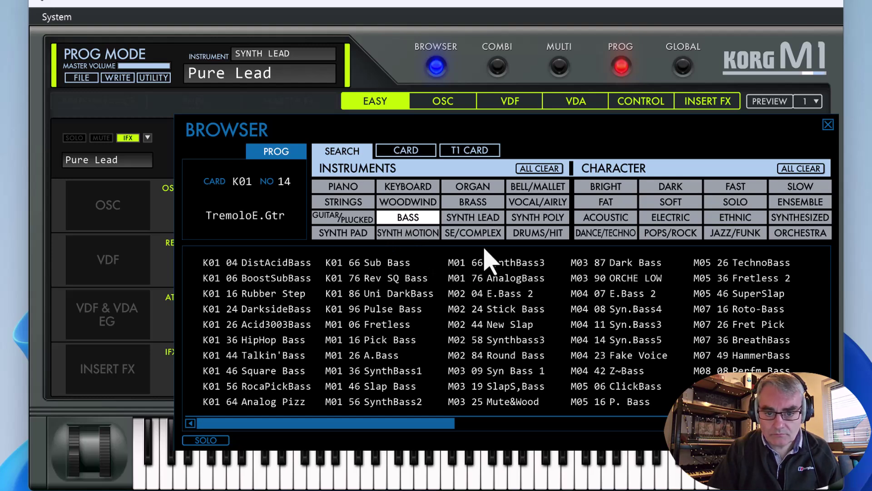
pyautogui.click(536, 218)
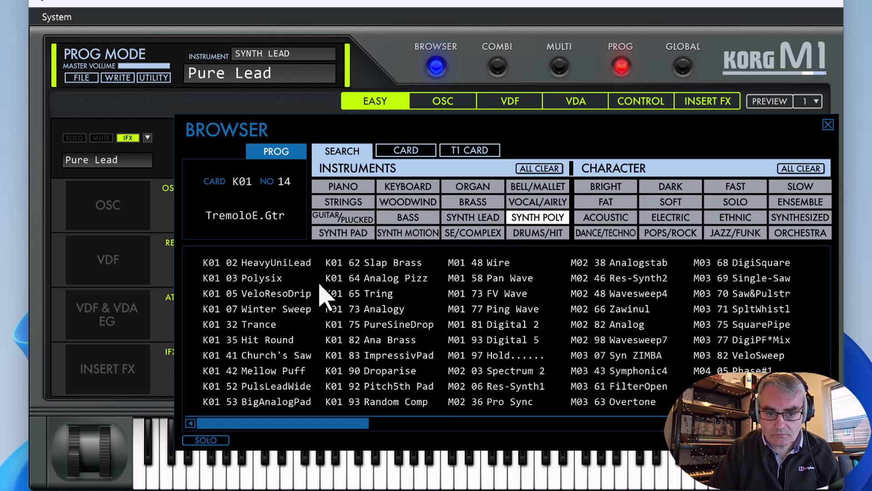
pyautogui.click(531, 342)
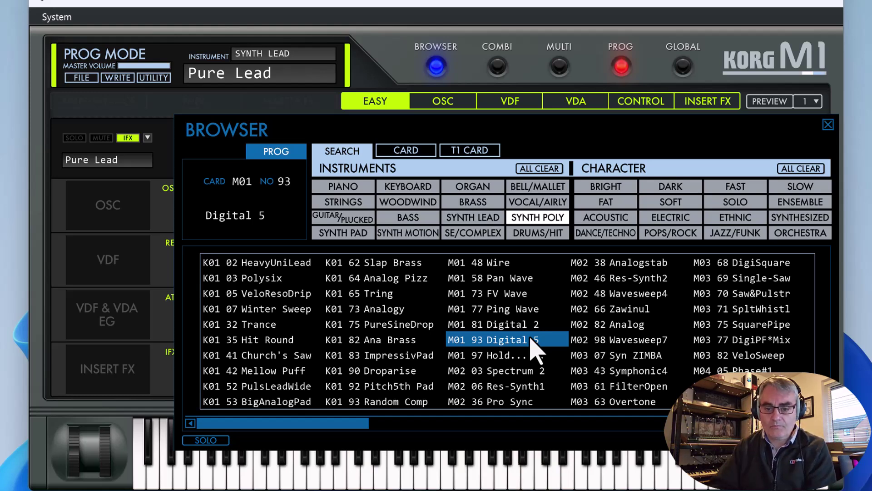
pyautogui.click(627, 358)
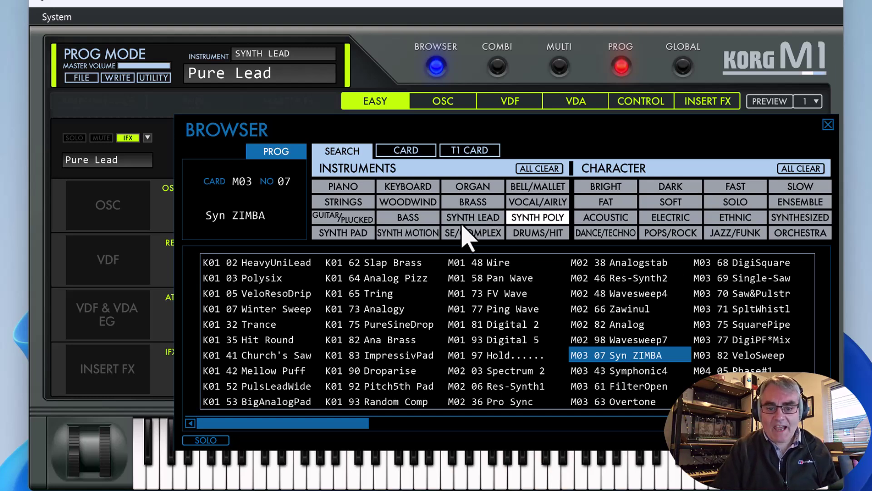
# Audition Standard Kit from the Drums/Hit category and load the DRUM KIT program
pyautogui.click(531, 234)
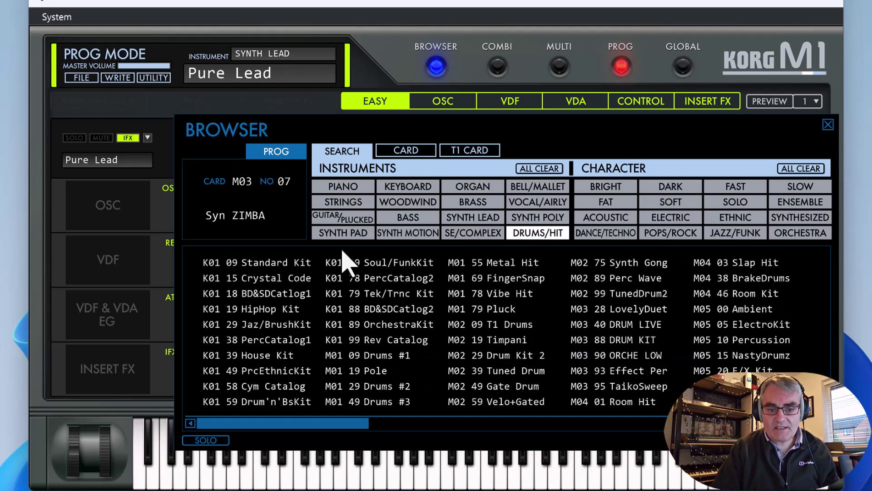
pyautogui.click(302, 268)
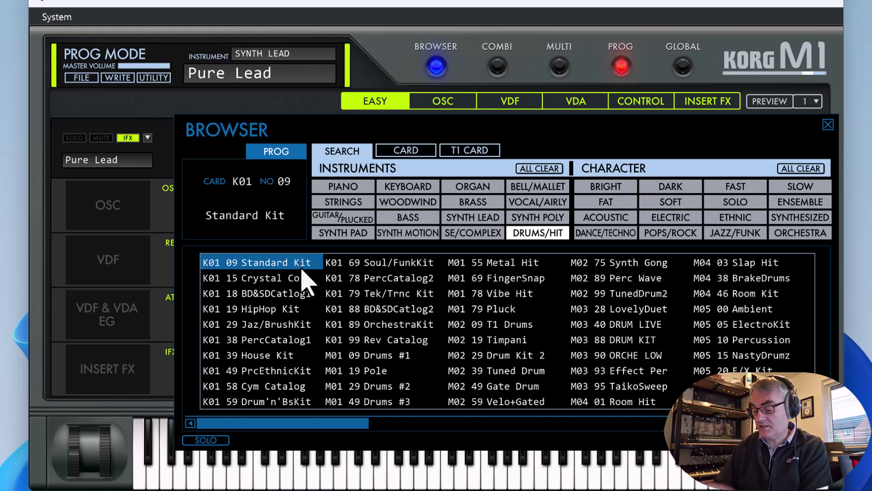
pyautogui.click(302, 452)
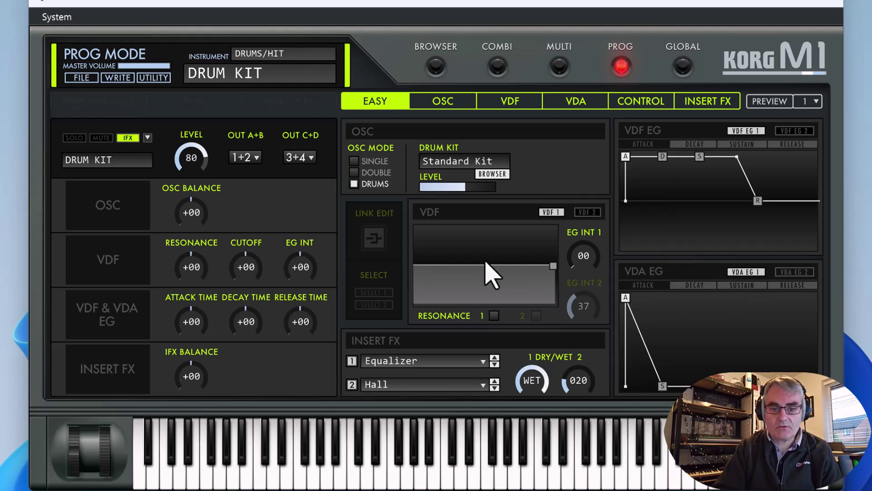
# Browse the oscillator's available drum kits and select House Kit to try it
pyautogui.click(492, 173)
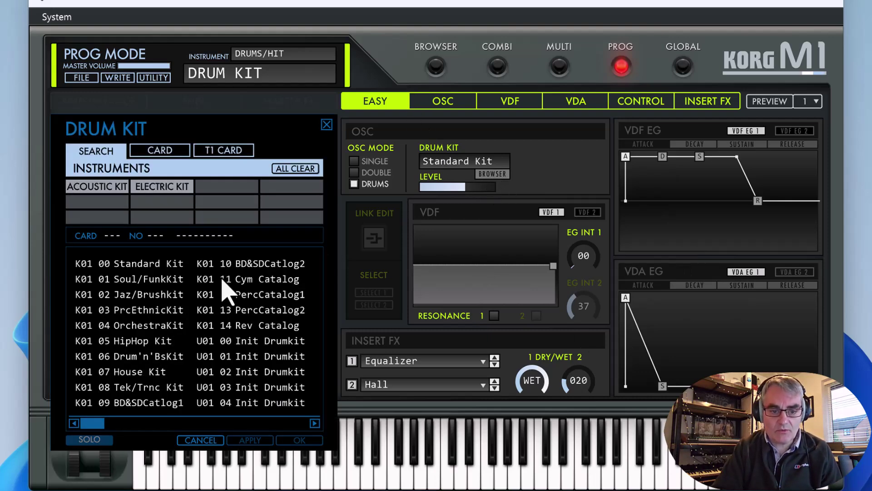
pyautogui.click(152, 373)
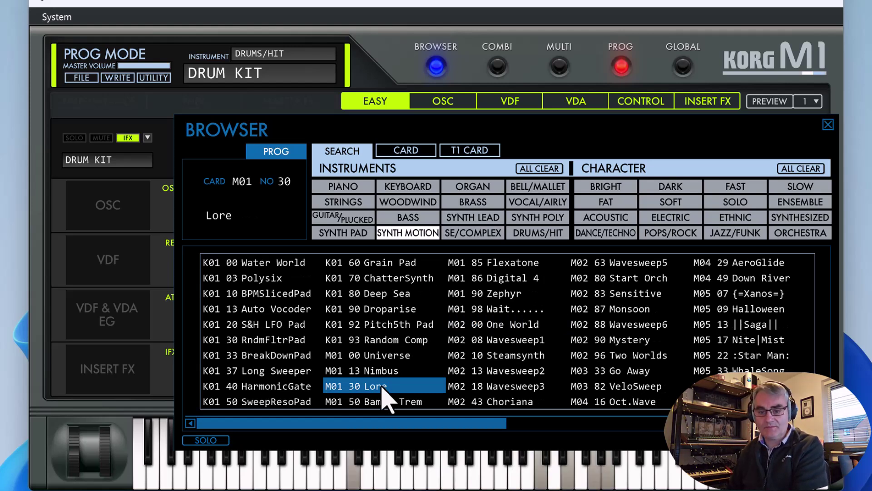
# Select the Nite|Mist program from the Synth Motion category to audition it
pyautogui.click(748, 343)
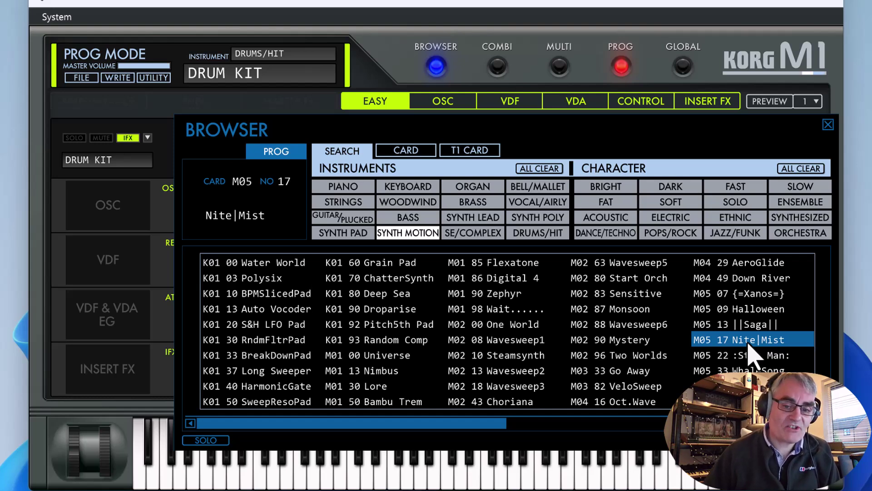
# Look through the program lists of T1 cards 11 and 1
pyautogui.click(472, 151)
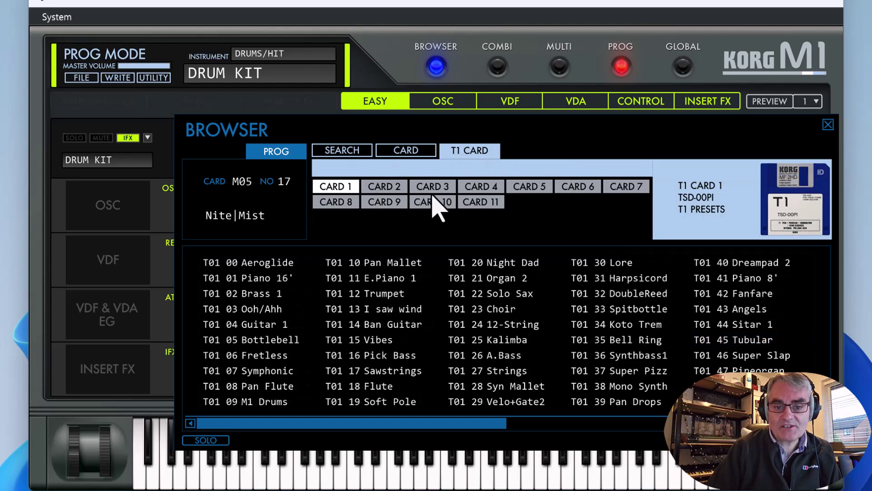
pyautogui.click(481, 202)
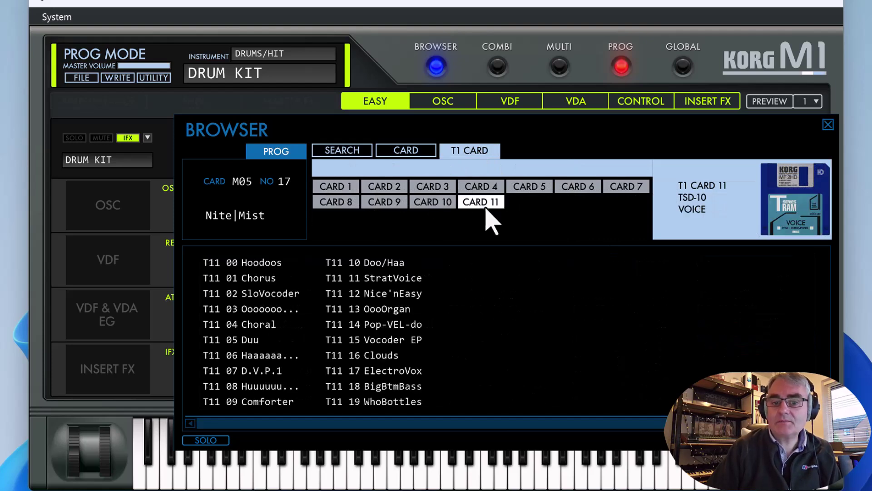
pyautogui.click(337, 187)
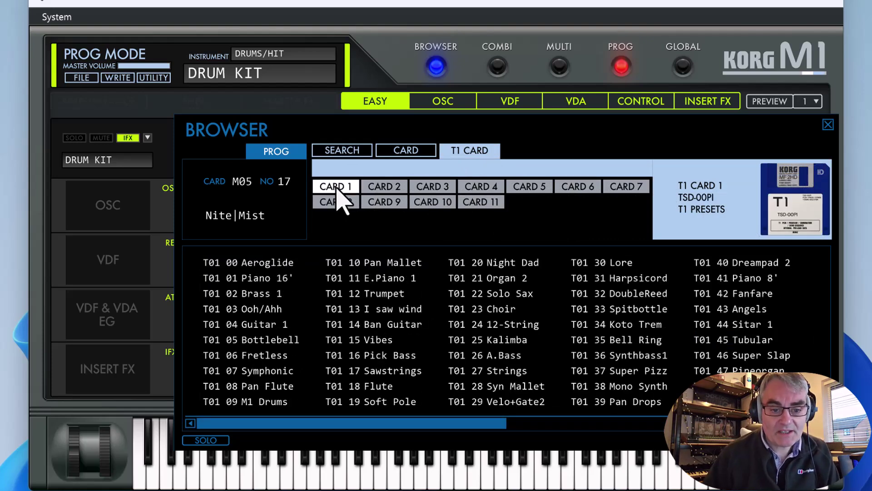